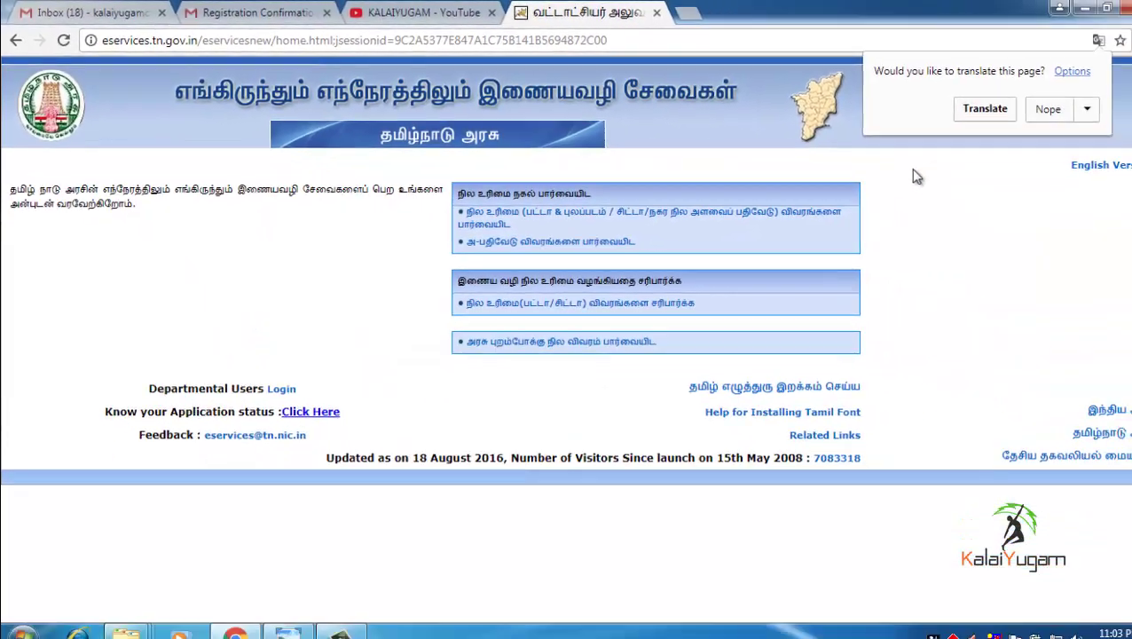
- Close Chrome's translate bubble so the Tamil e-Services home page stays in Tamil
click(914, 175)
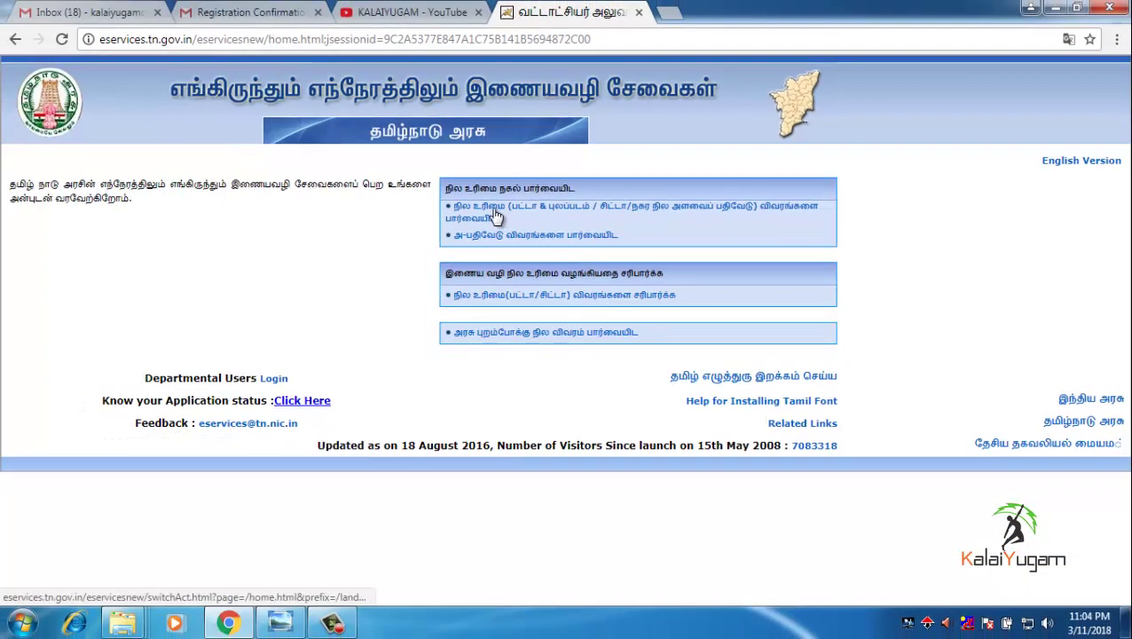
- Open the Patta/Chitta form and submit தஞ்சாவூர் district with the கிராமப்புறம் (rural) area
click(499, 216)
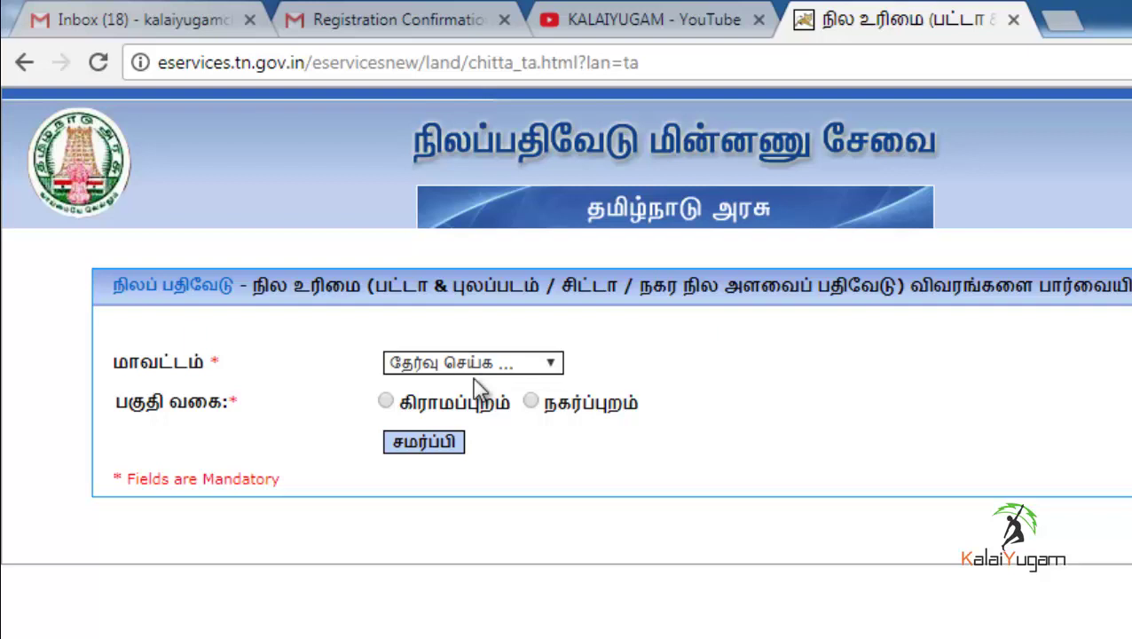
click(478, 364)
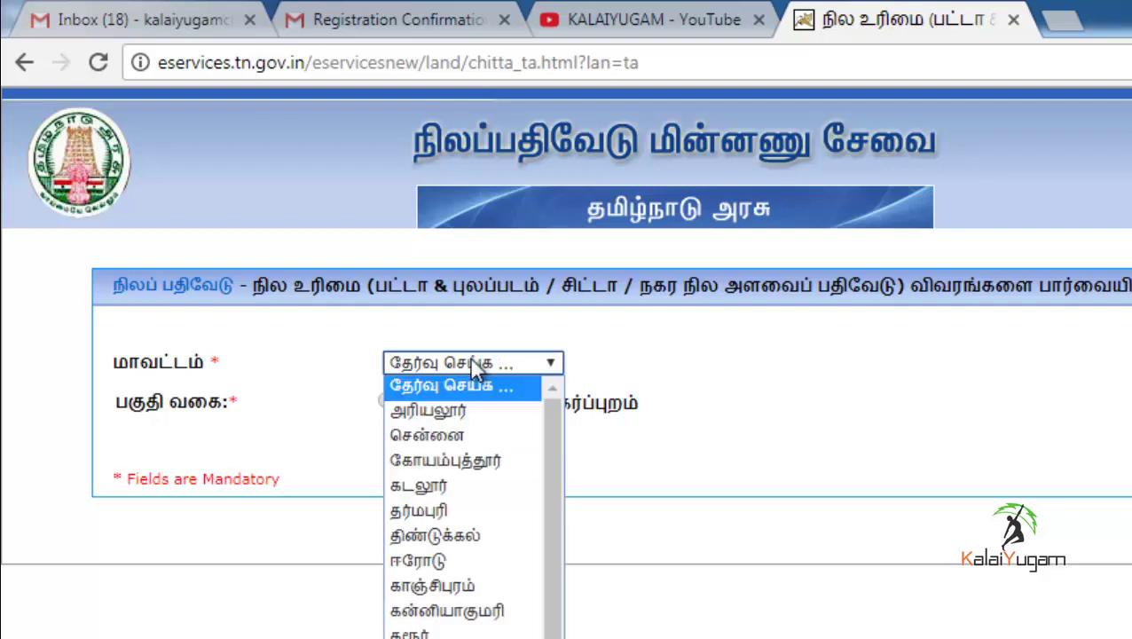
scroll(551, 488, down, 4)
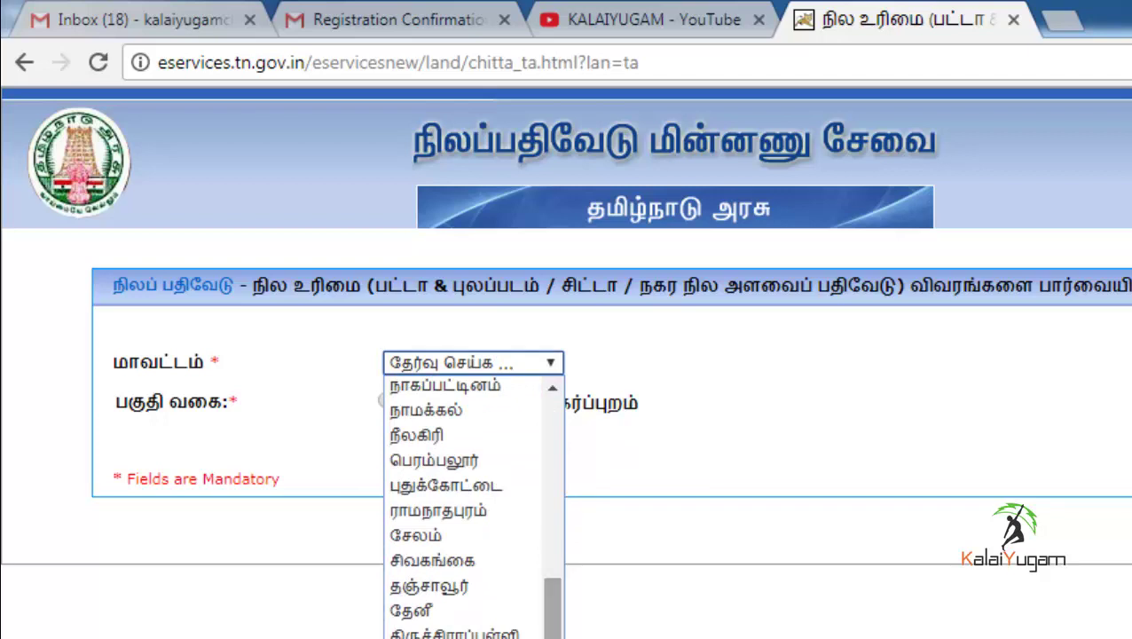
click(462, 588)
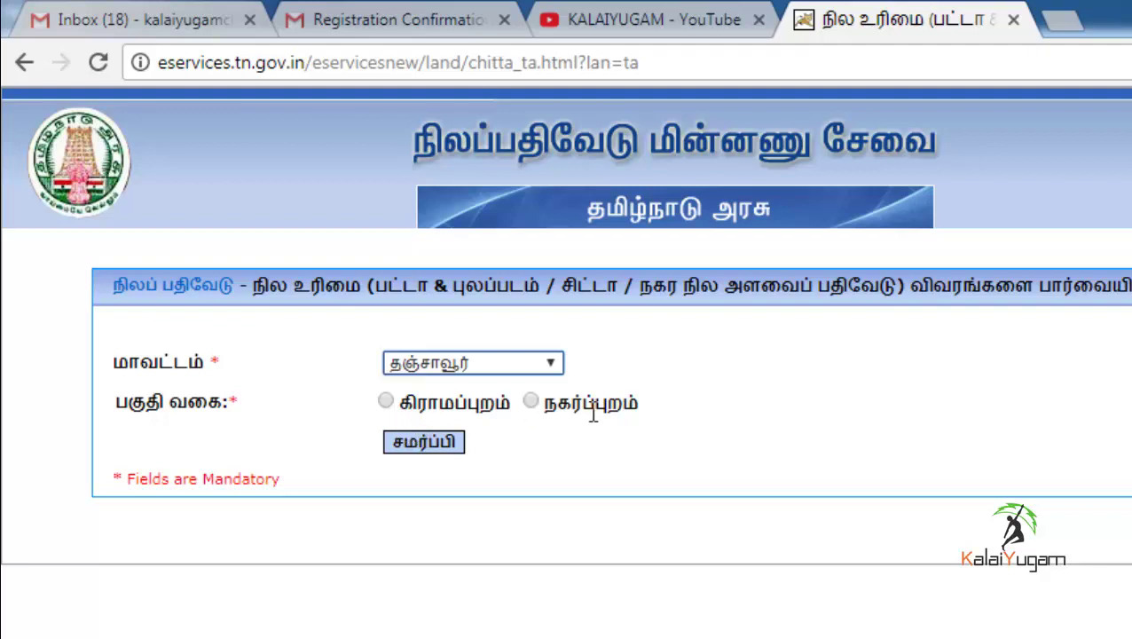
click(387, 400)
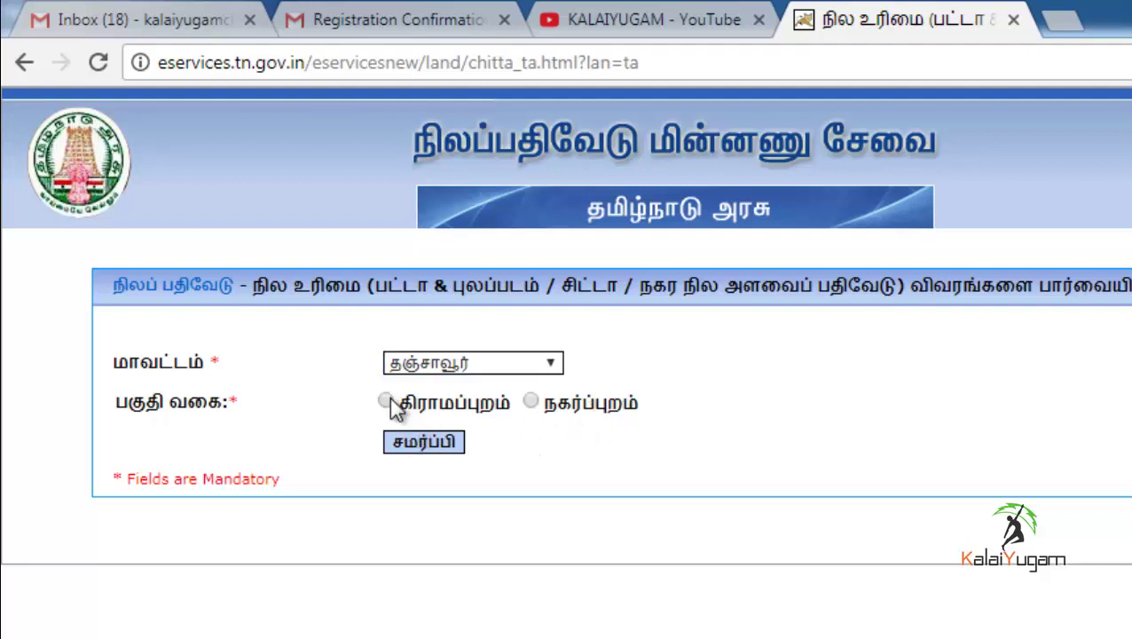
click(415, 451)
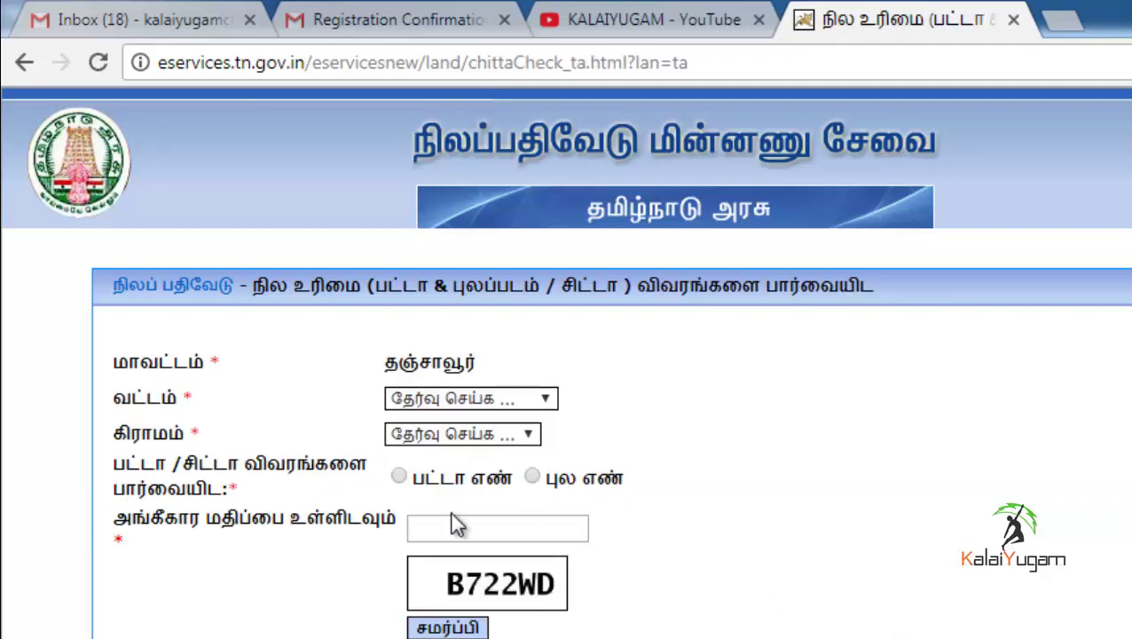
- Choose கும்பகோணம் as the taluk and வலையப்பேட்டை as the village
click(439, 399)
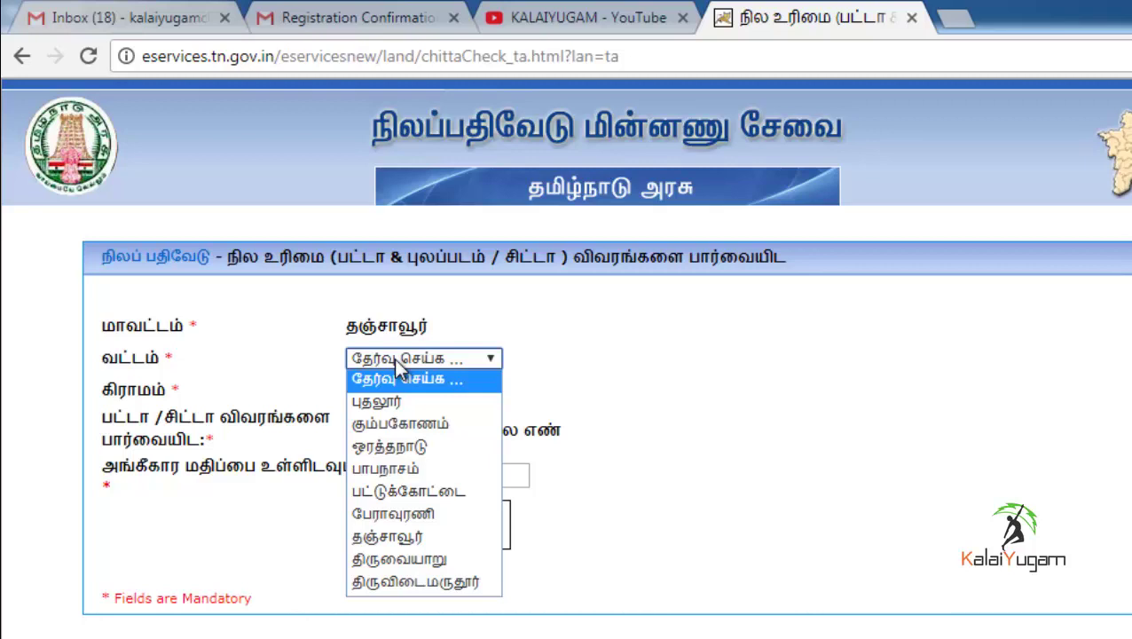
click(449, 430)
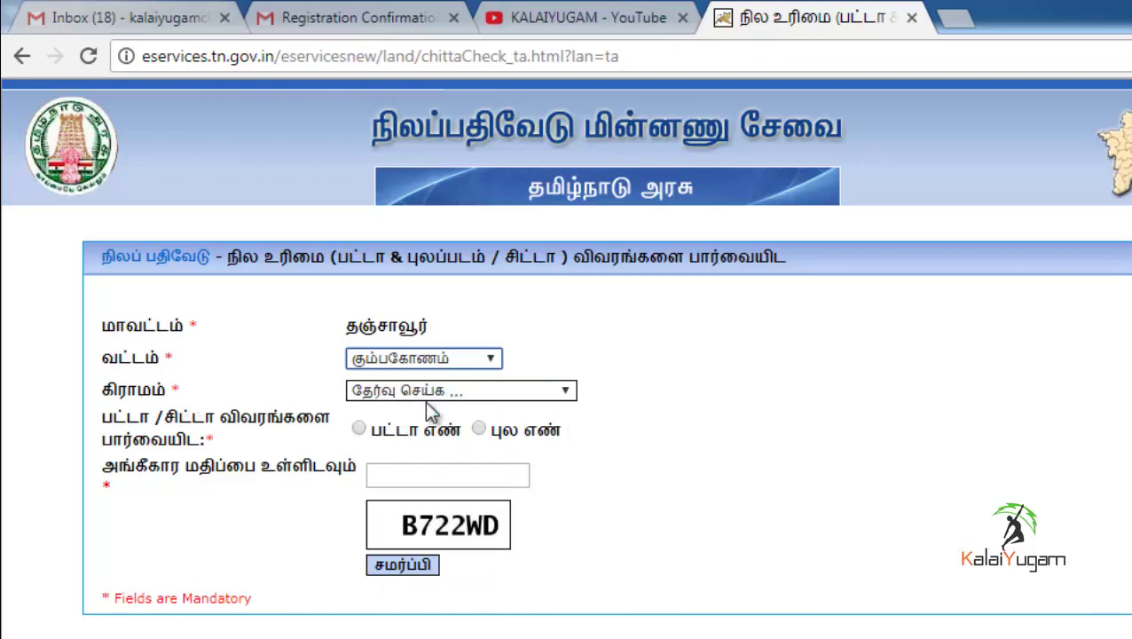
click(417, 396)
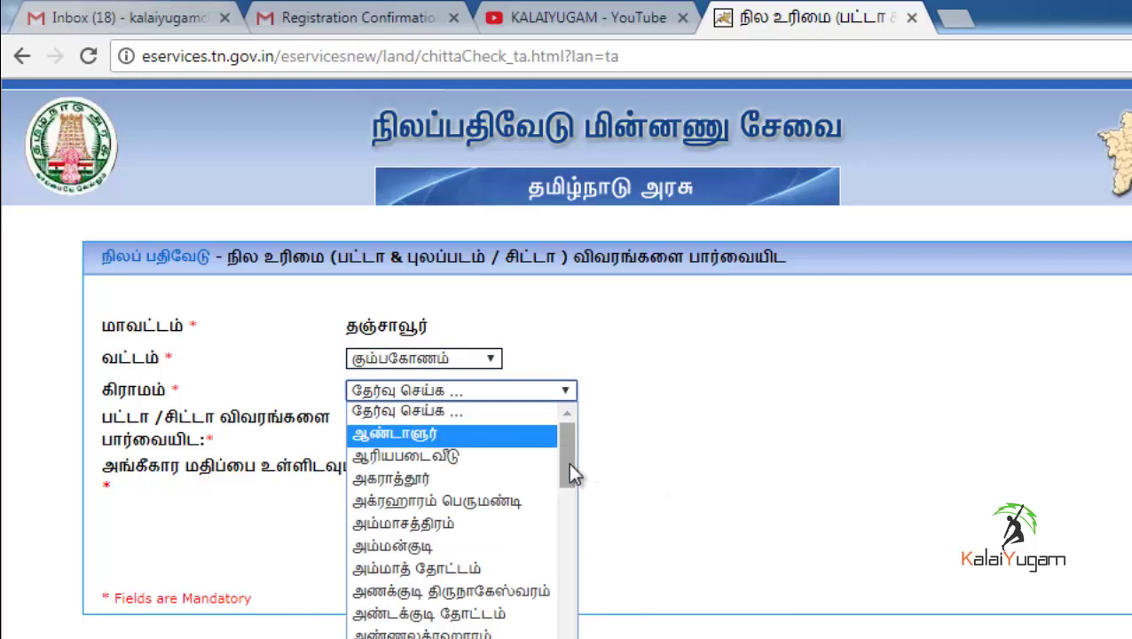
drag(572, 474, 583, 638)
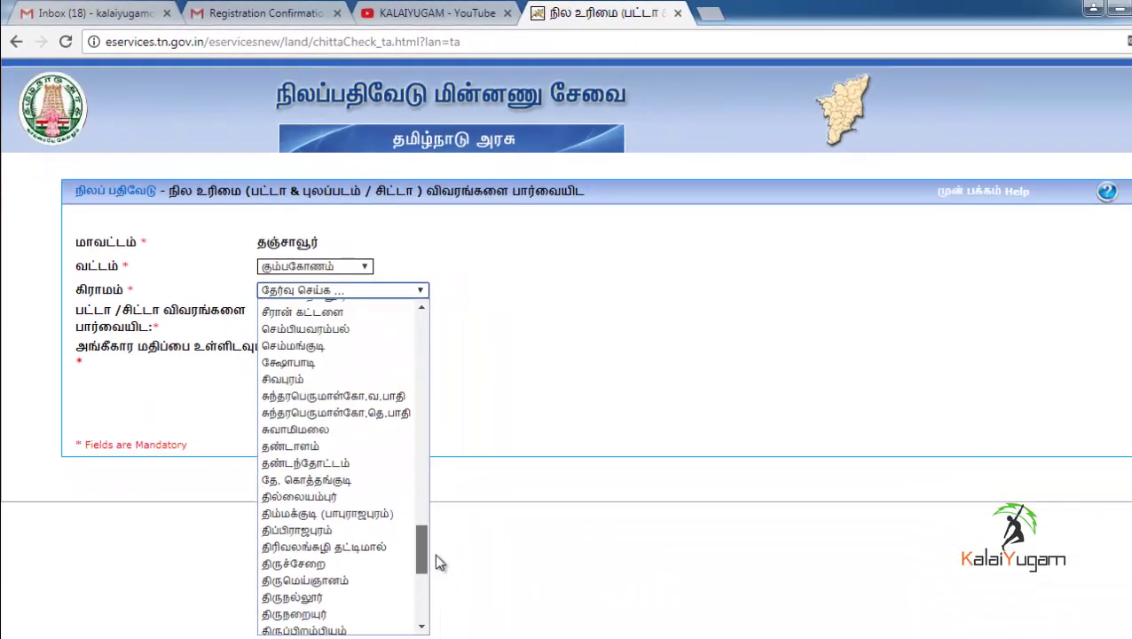
drag(435, 555, 422, 591)
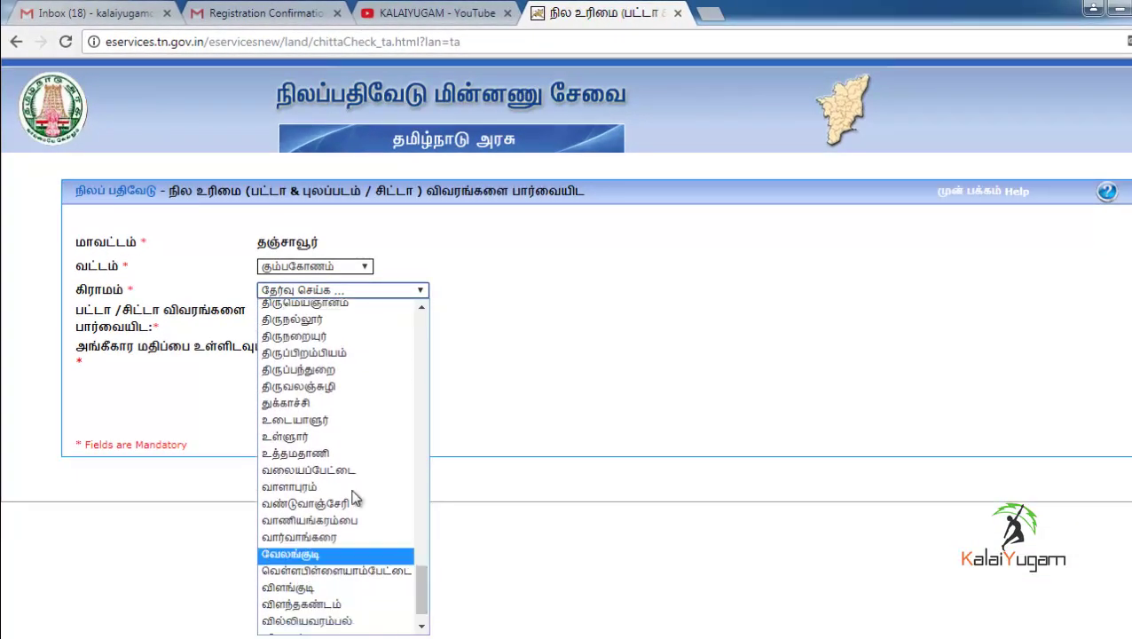
click(345, 471)
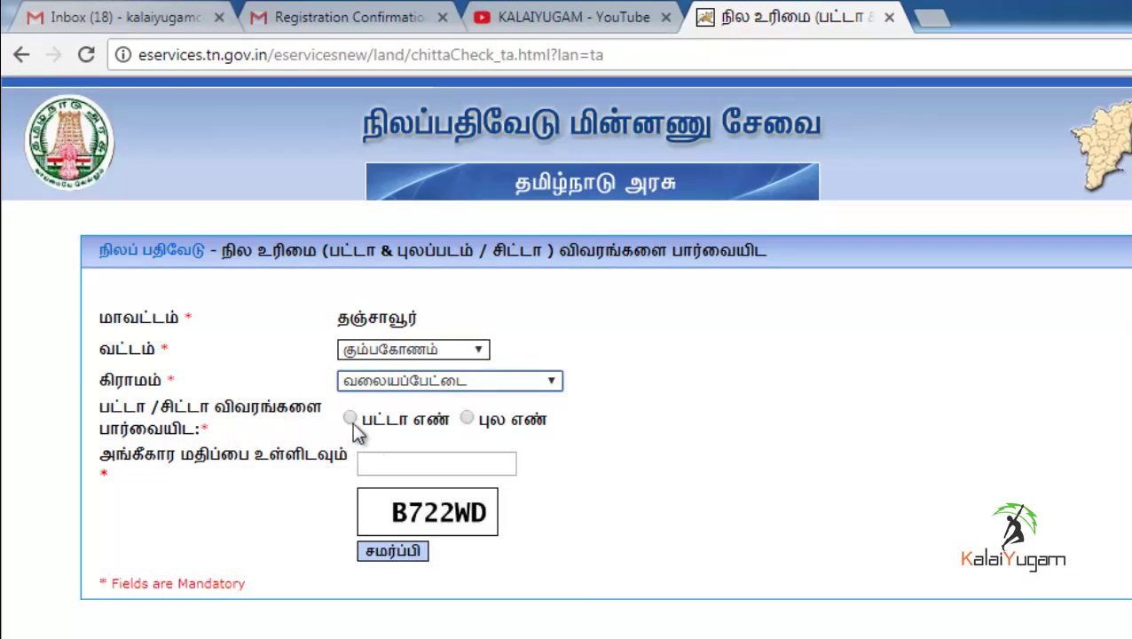
- Search by patta number 235, enter the captcha code, and submit to open the chitta extract
click(351, 422)
click(419, 458)
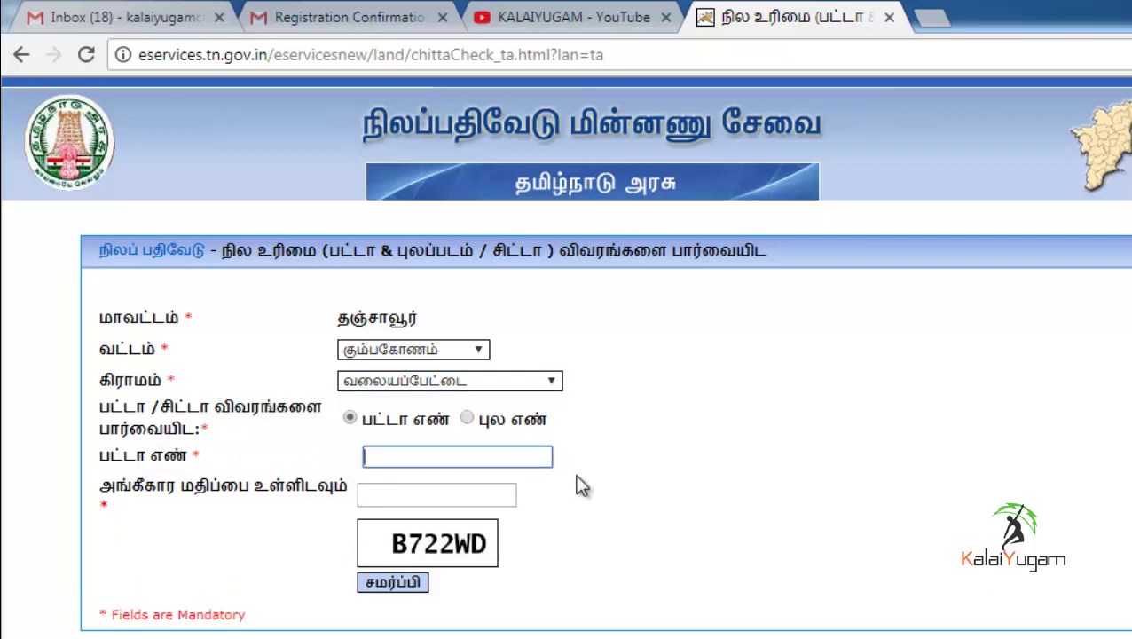
text(2)
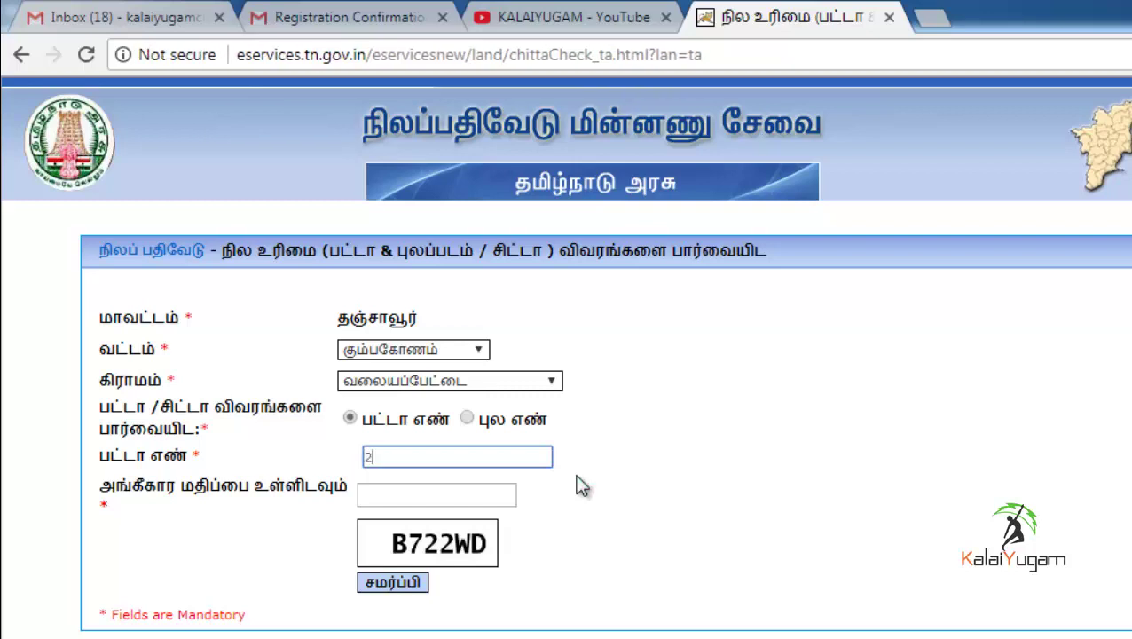
text(35)
click(430, 495)
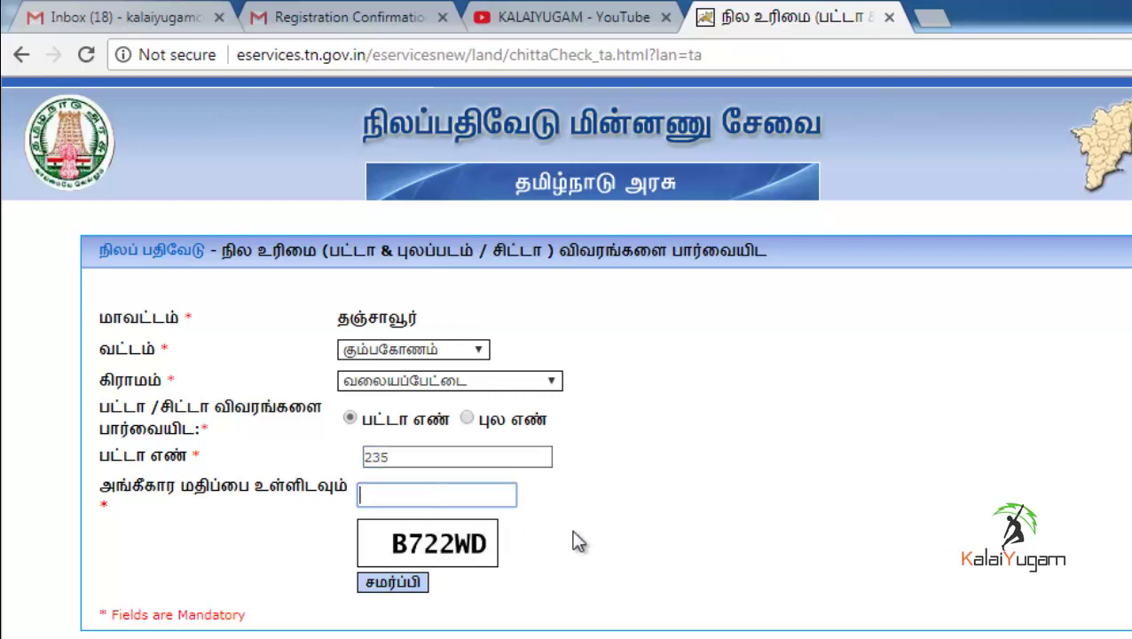
text(B)
text(722WD)
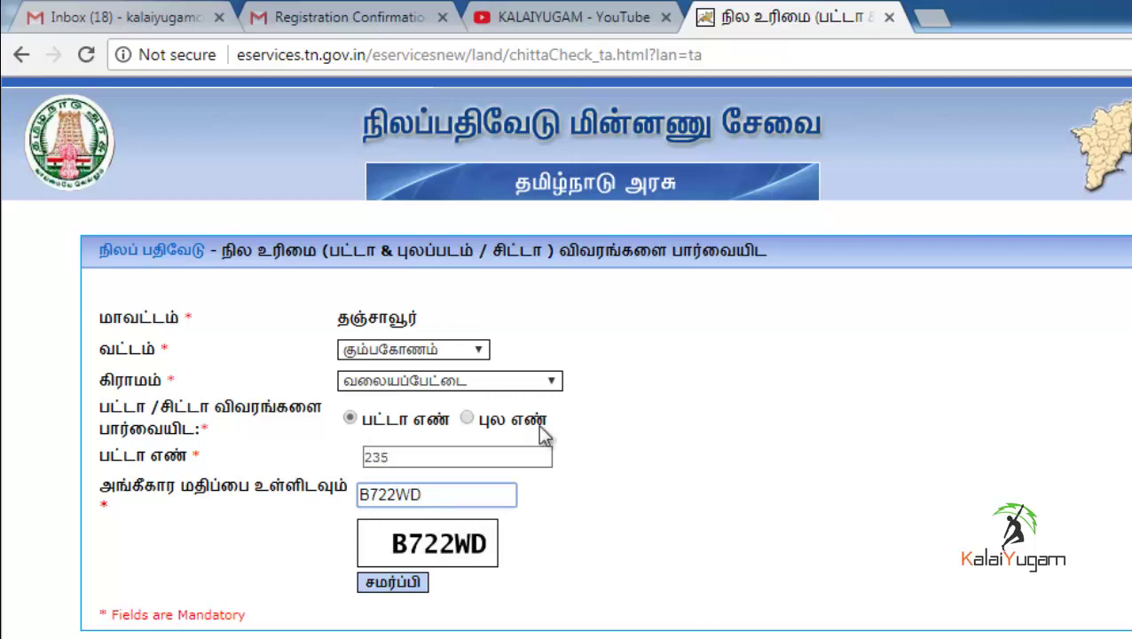
click(392, 584)
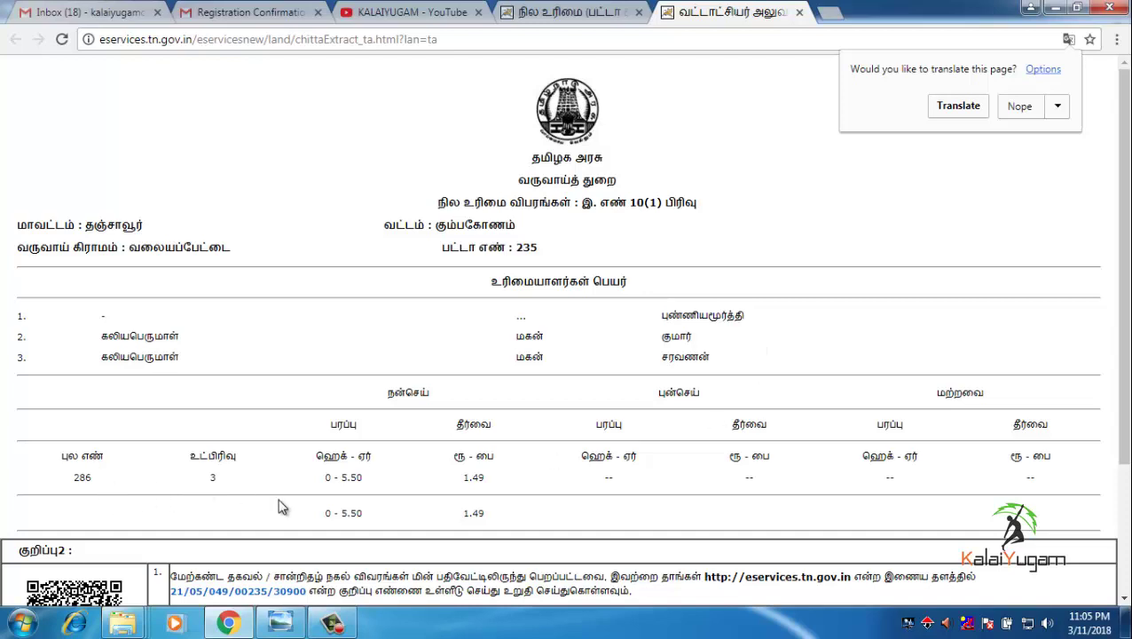
- Scroll to the bottom of the patta 235 extract and open its print preview
scroll(366, 494, down, 2)
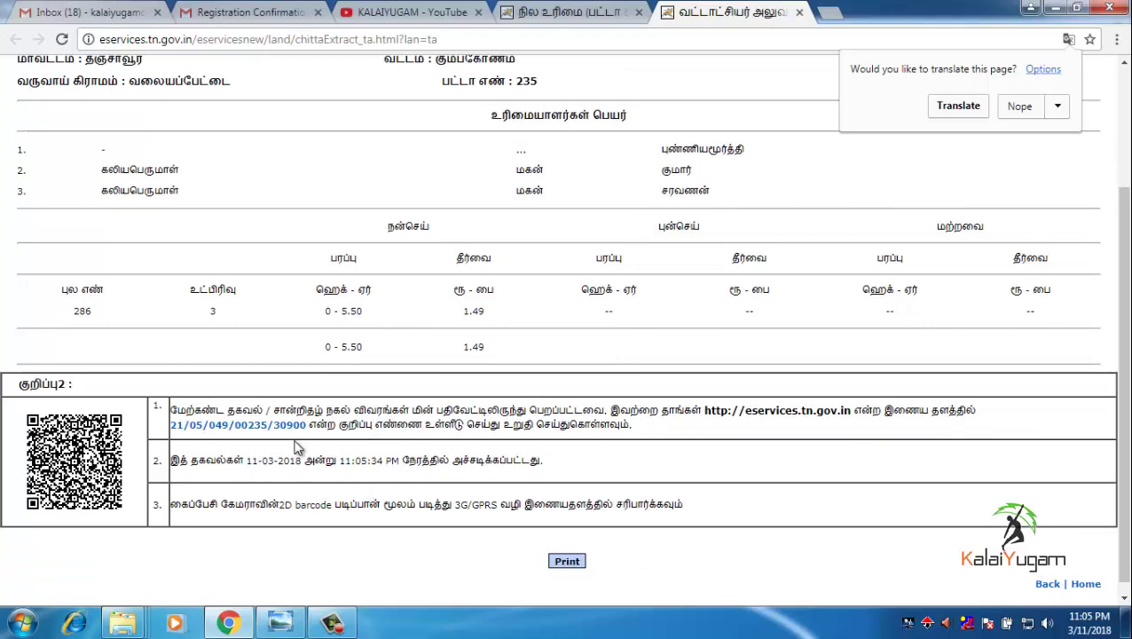
click(762, 134)
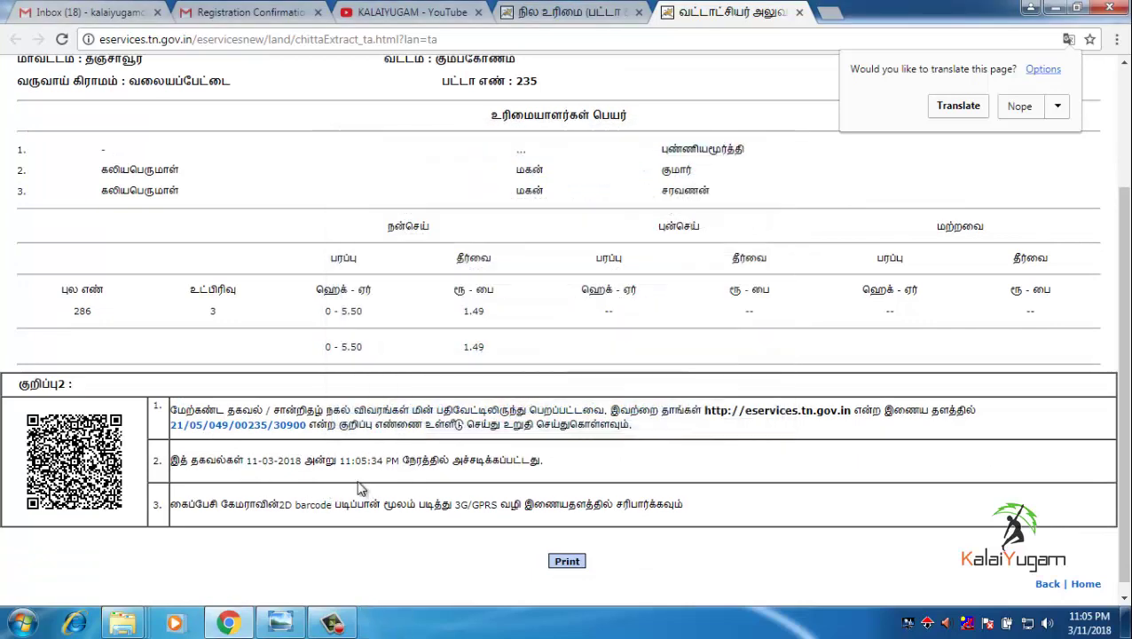
scroll(789, 453, up, 2)
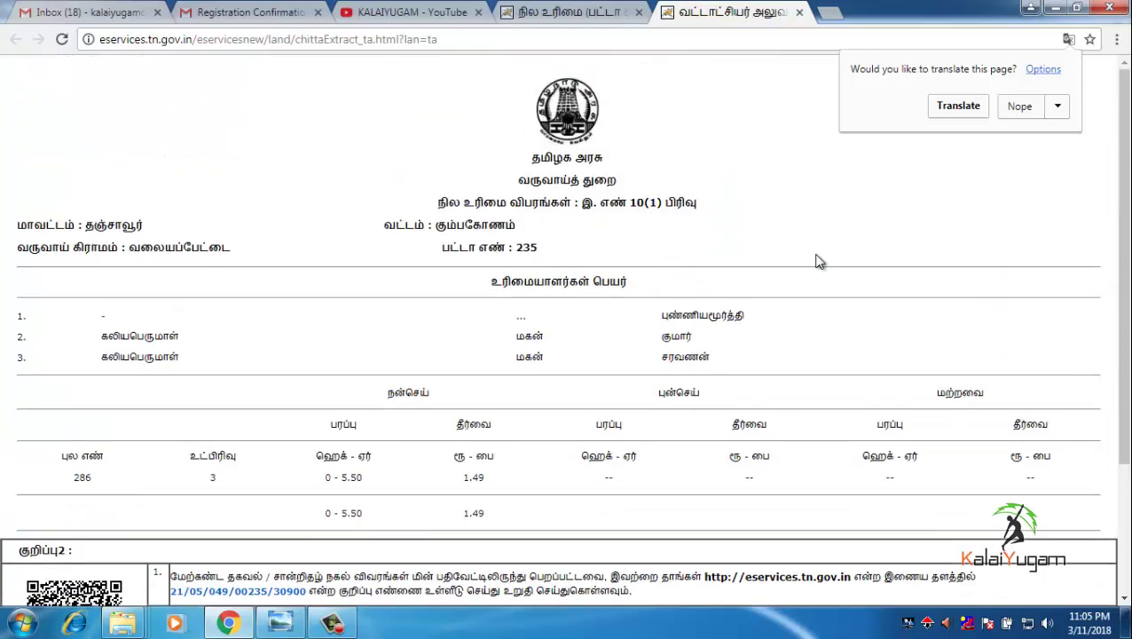
scroll(820, 262, down, 3)
click(572, 561)
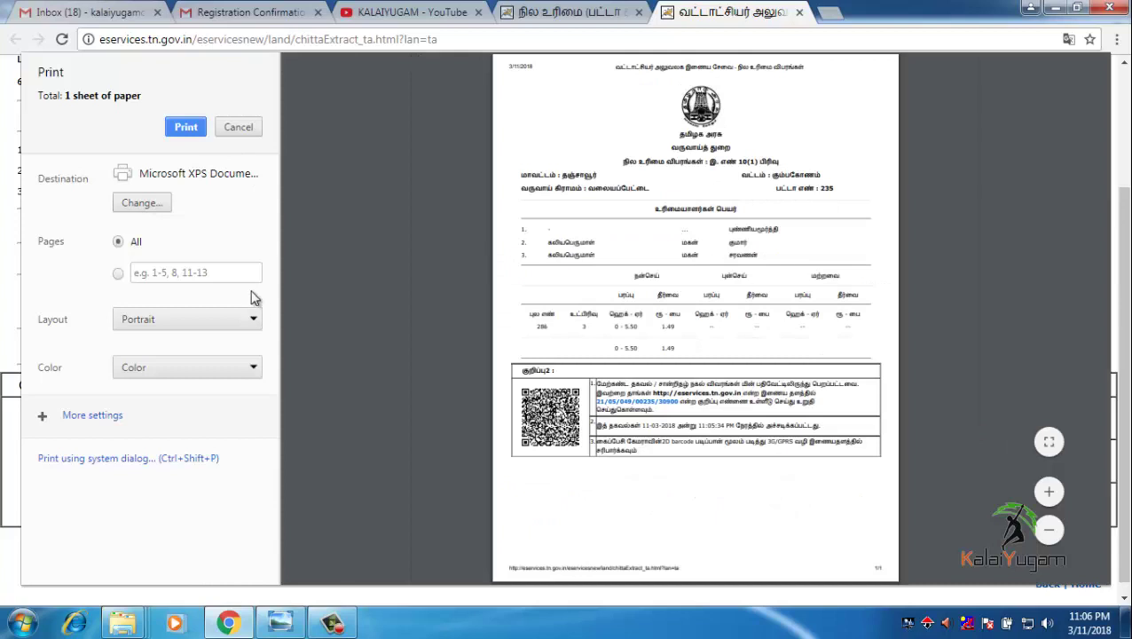
- Cancel the print preview and return to the நில உரிமை request form tab
click(239, 126)
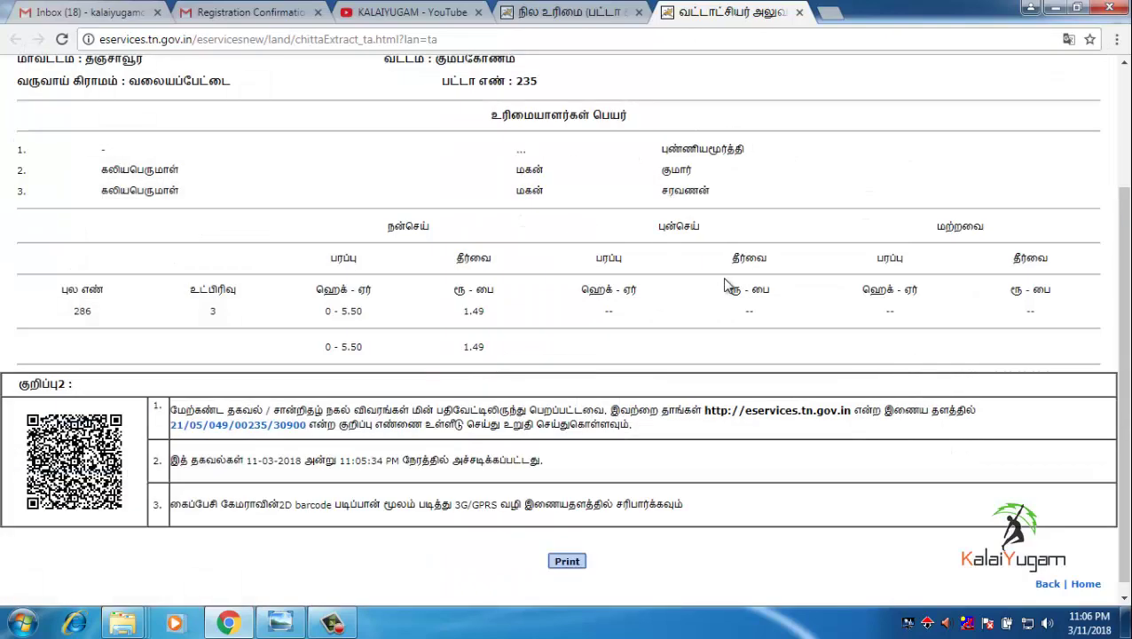
scroll(710, 288, up, 2)
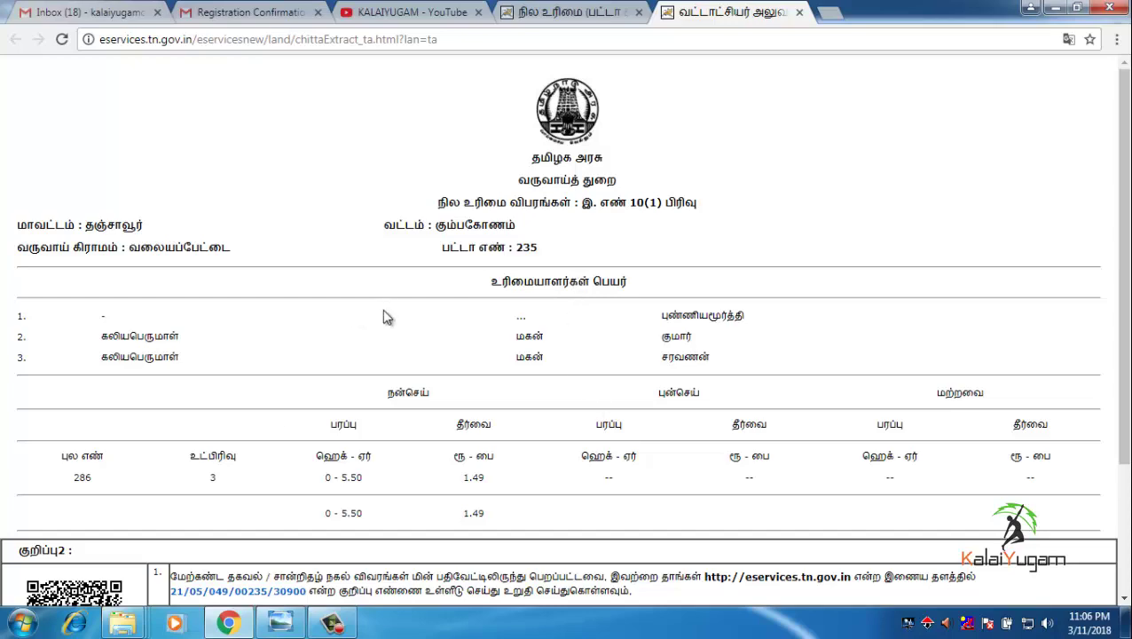
click(593, 12)
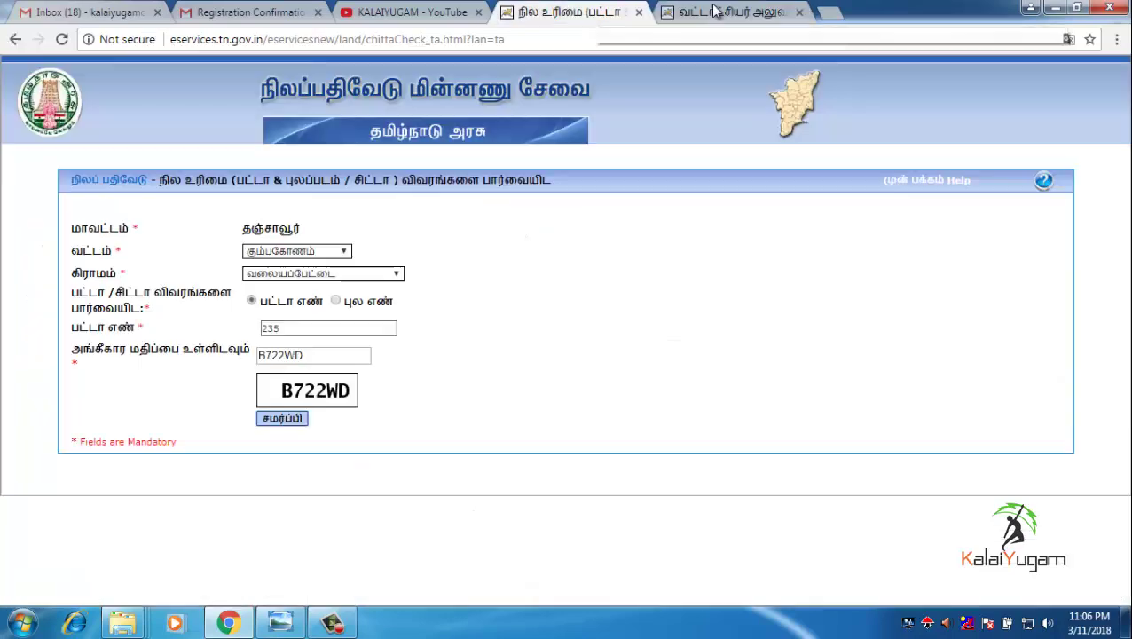
- Close the old extract tab and enter survey number 286 under the புல எண் option
click(716, 11)
click(800, 12)
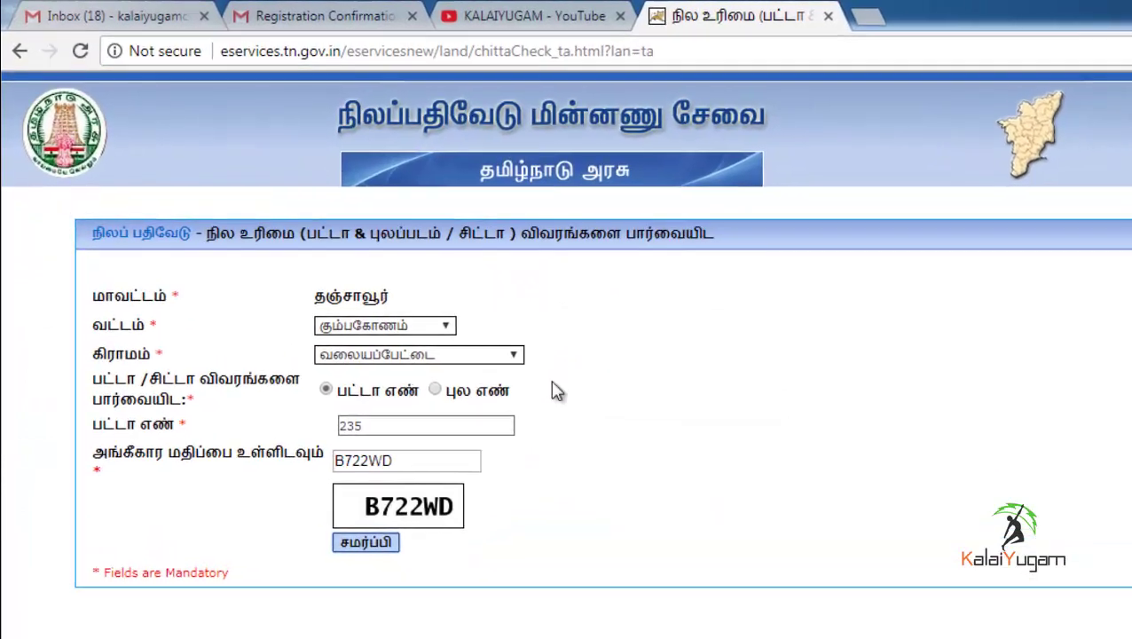
click(435, 391)
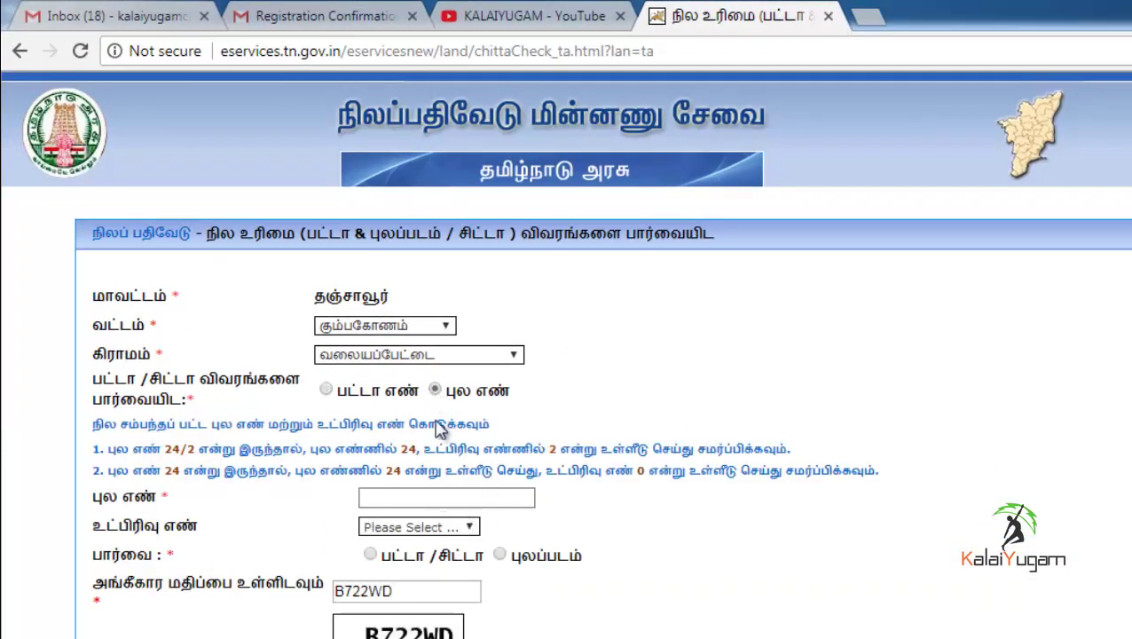
click(447, 497)
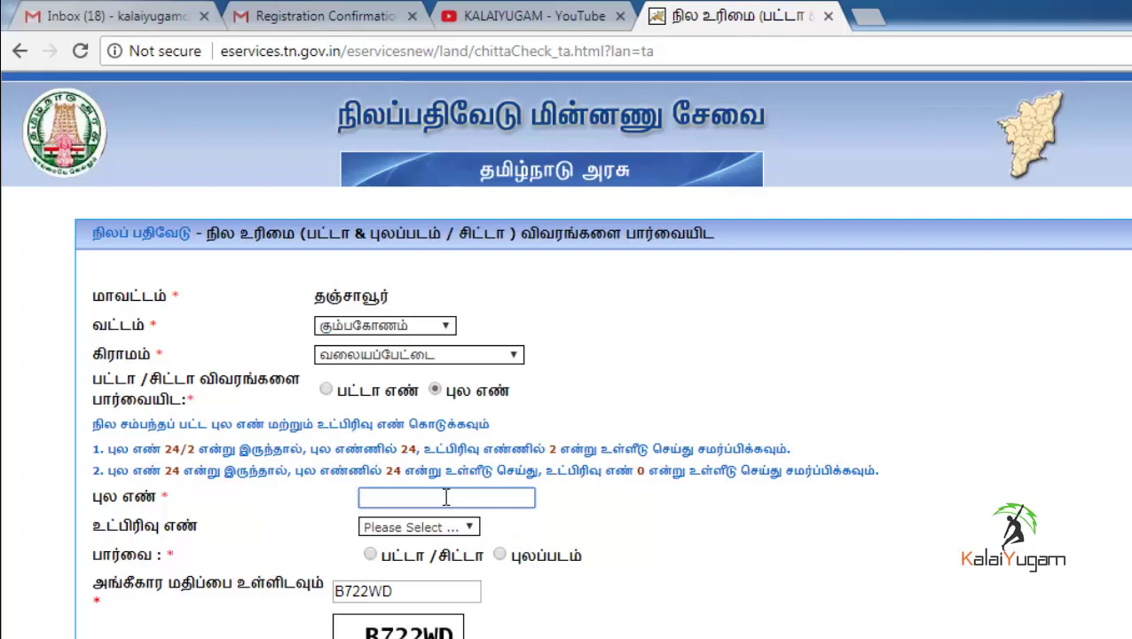
text(286)
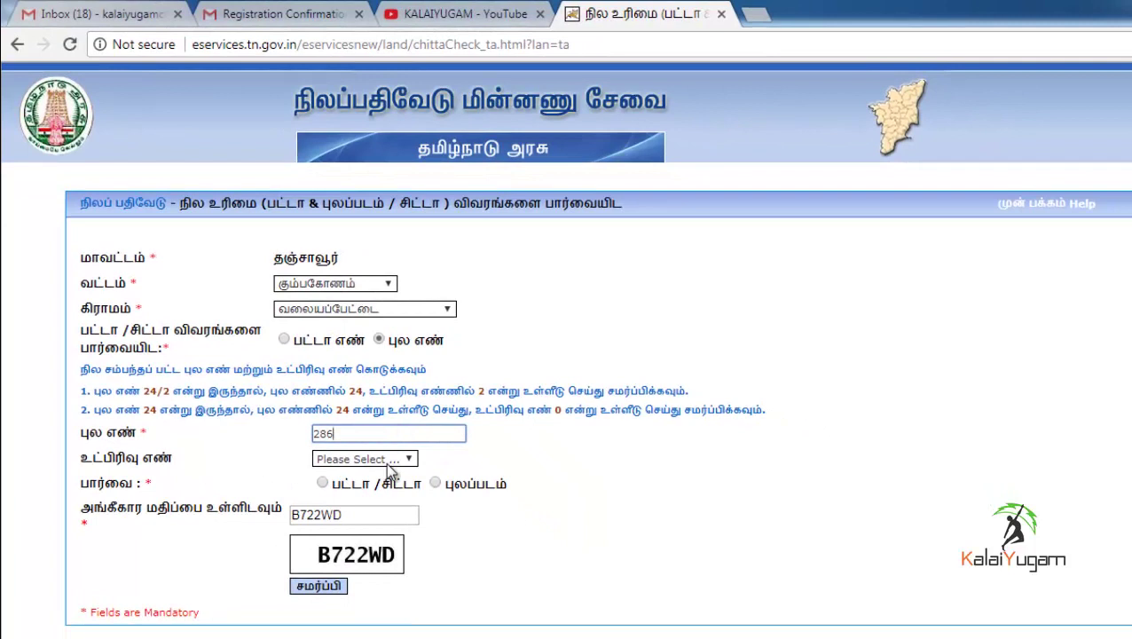
- Choose subdivision 3 and the பட்டா/சிட்டா view, then submit the survey lookup
click(389, 462)
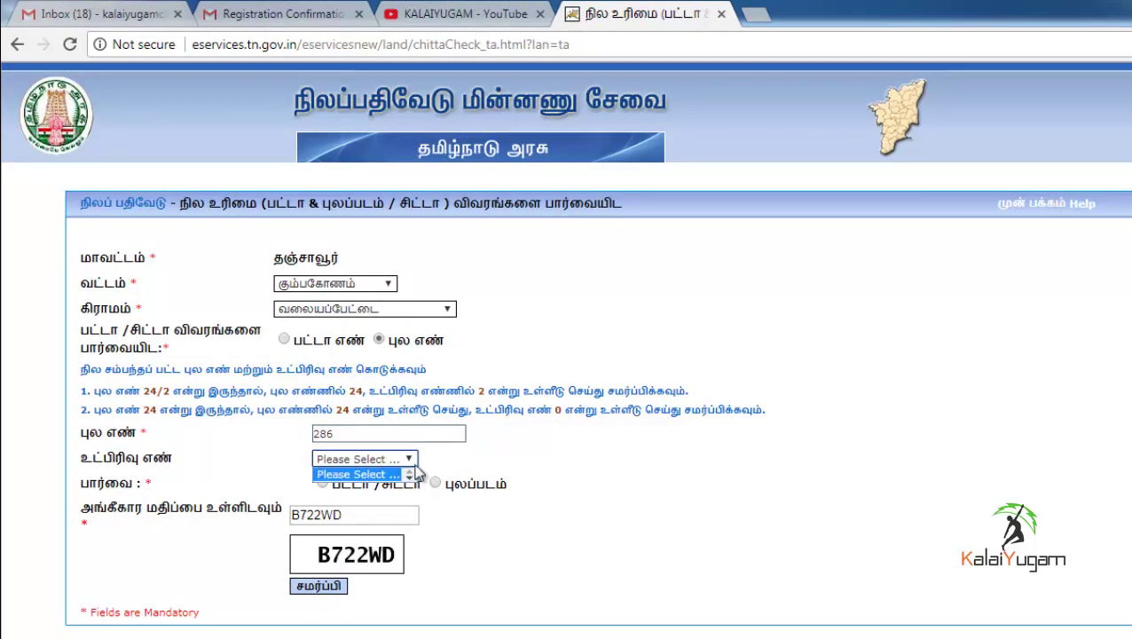
click(364, 460)
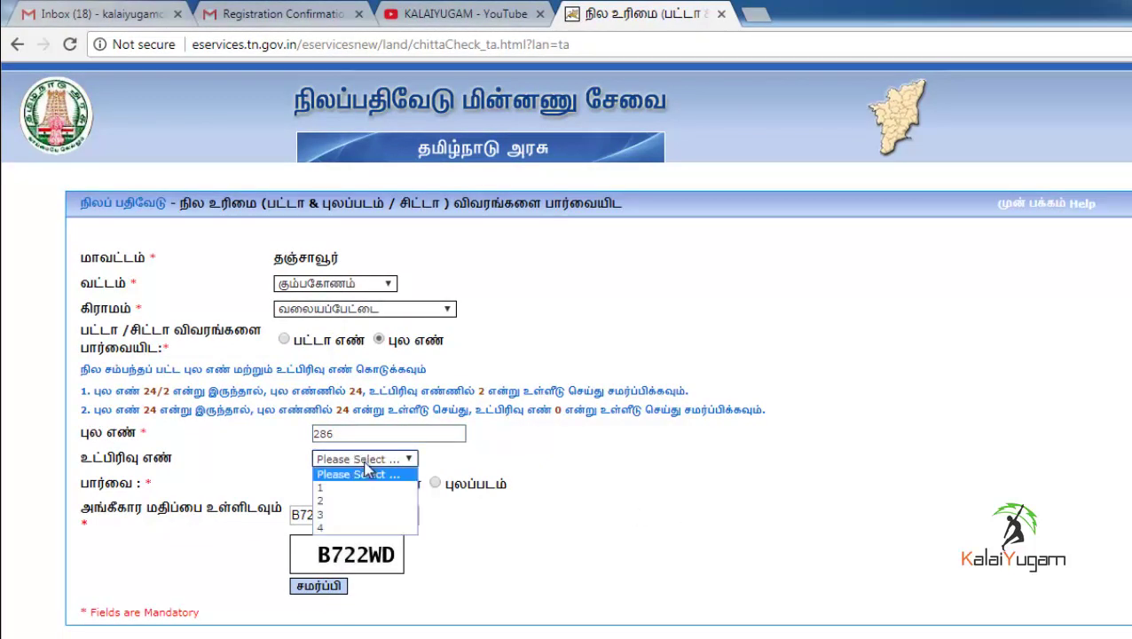
click(353, 517)
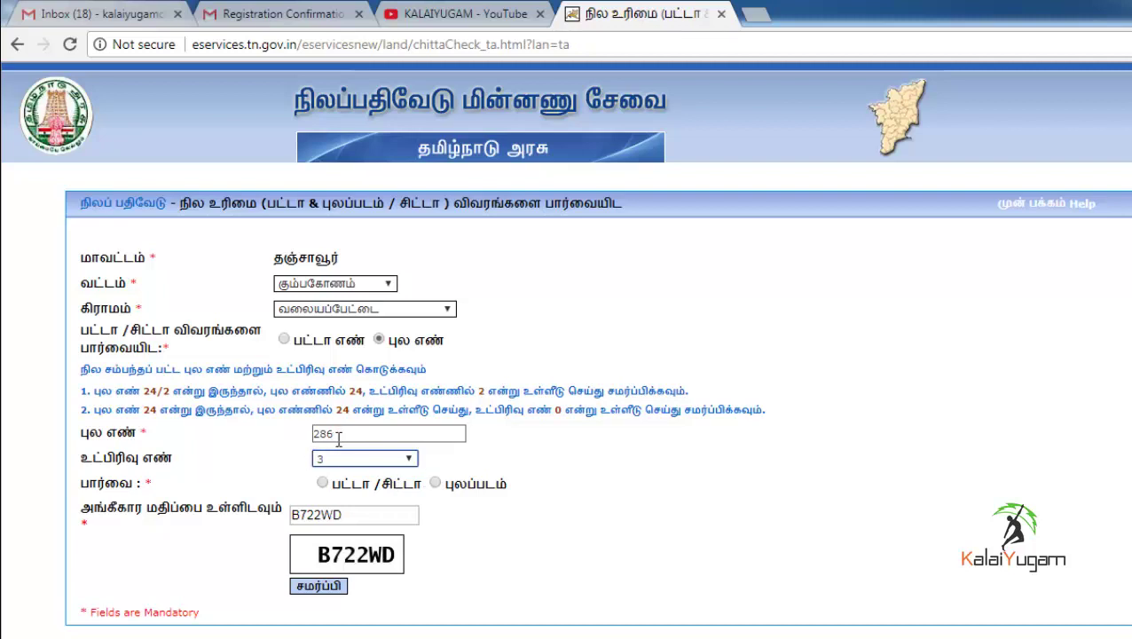
click(337, 471)
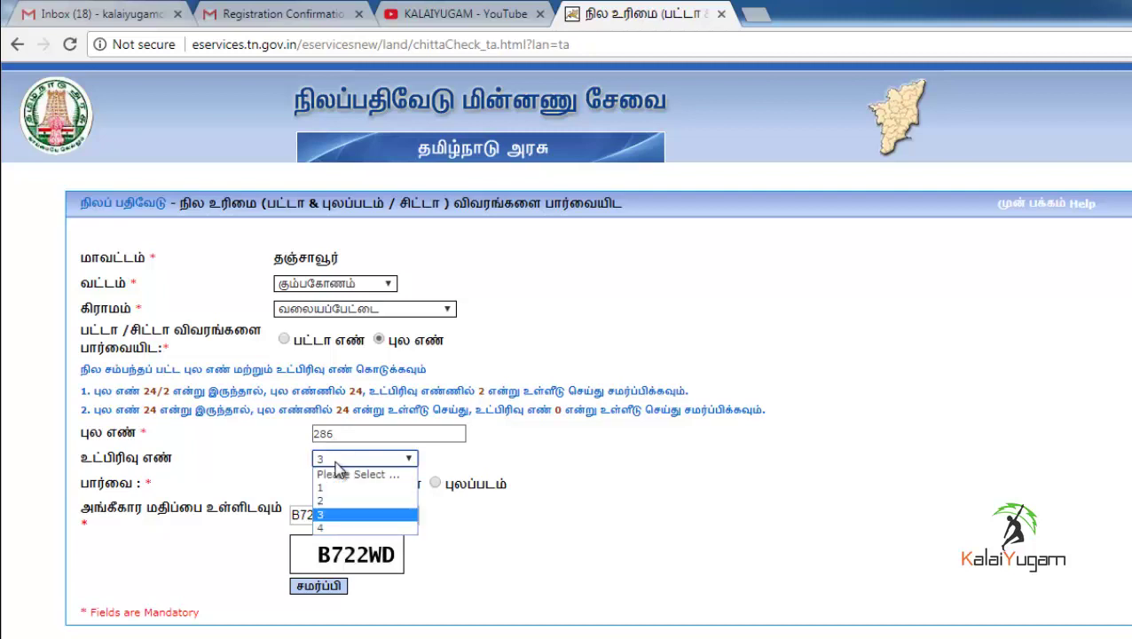
click(349, 515)
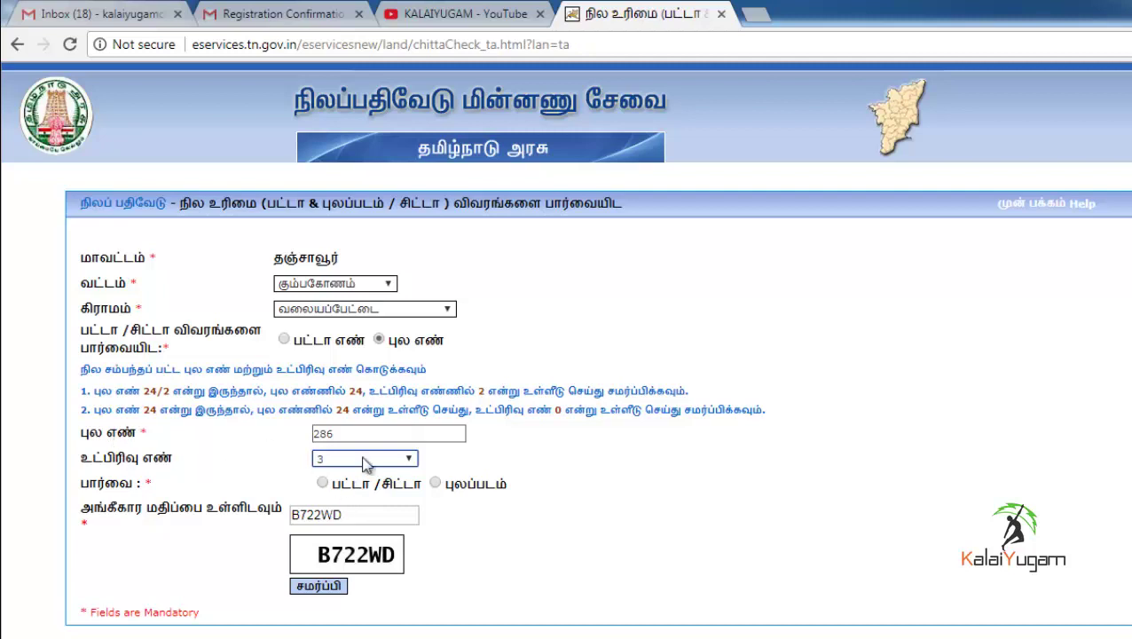
click(323, 484)
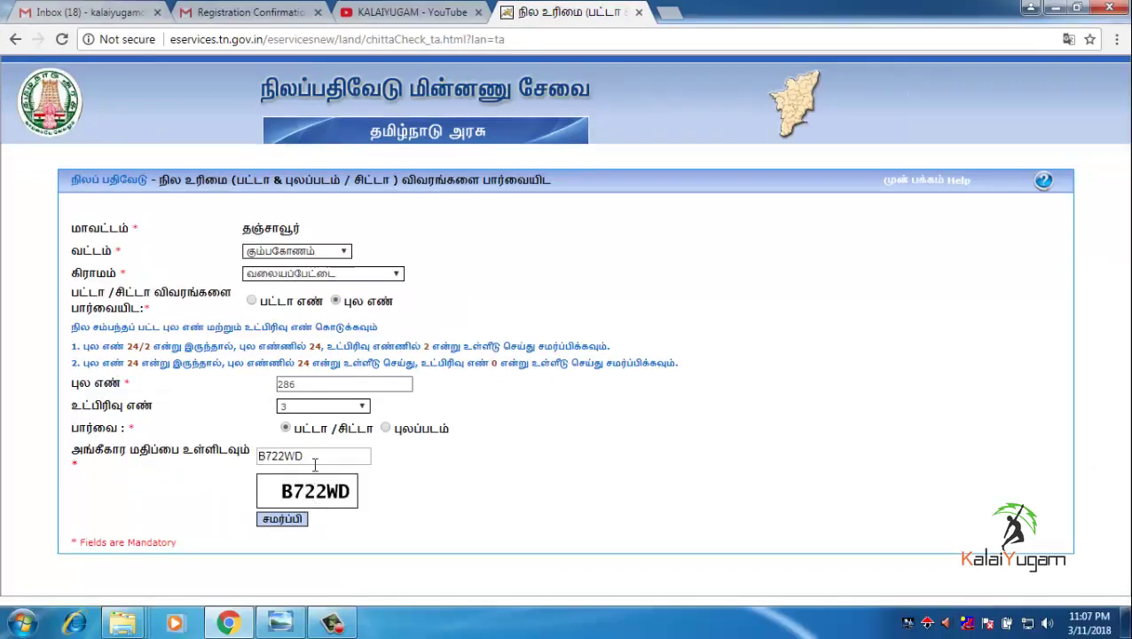
click(294, 520)
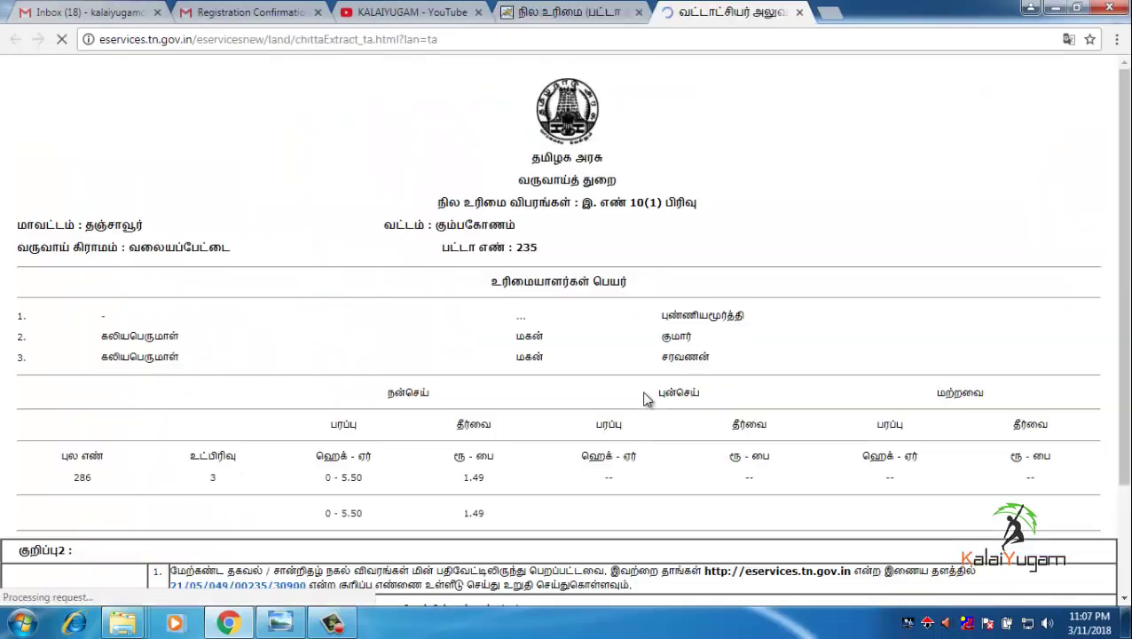
- Scroll through the 286/3 chitta extract, then return to the நில உரிமை request form
scroll(705, 350, down, 3)
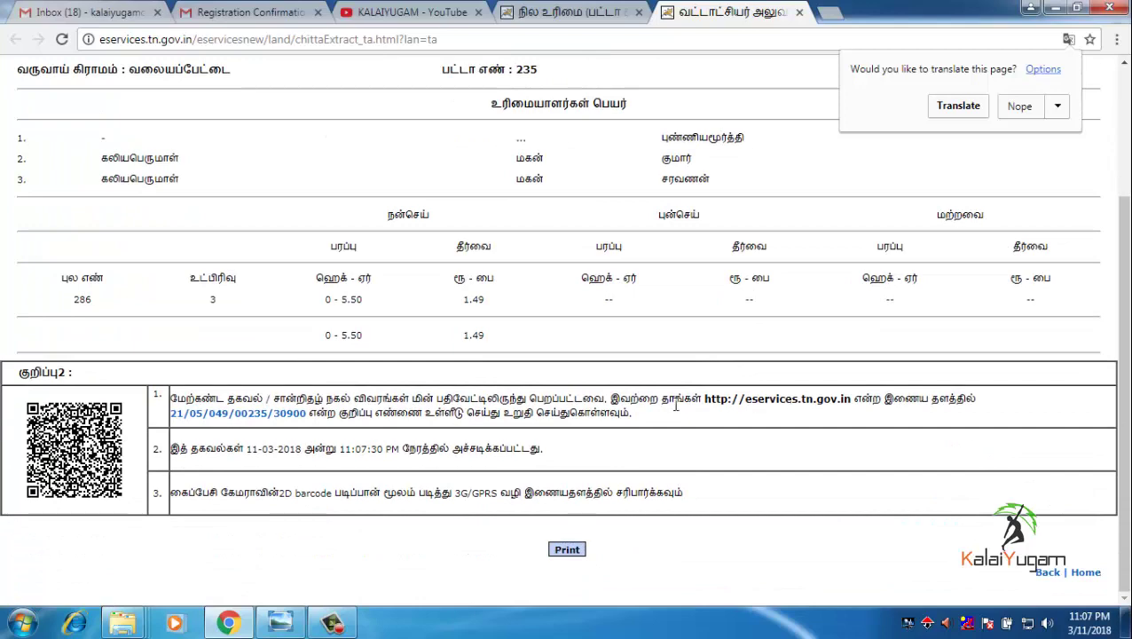
scroll(677, 406, up, 3)
click(545, 13)
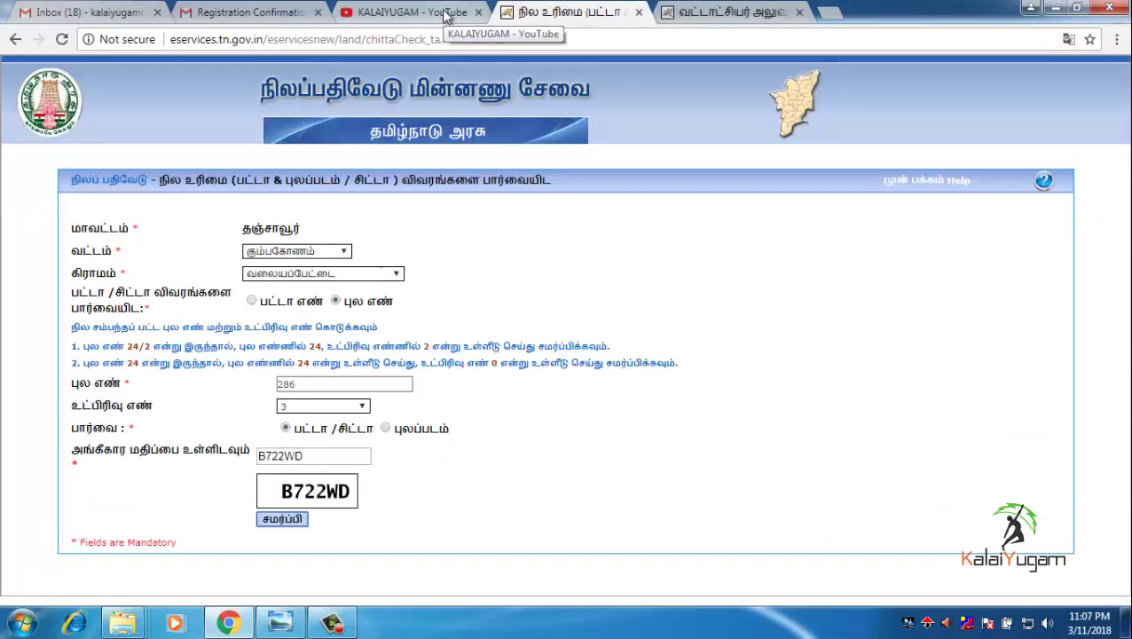
- Switch to the KALAIYUGAM - YouTube tab to show the channel's Videos page
click(447, 14)
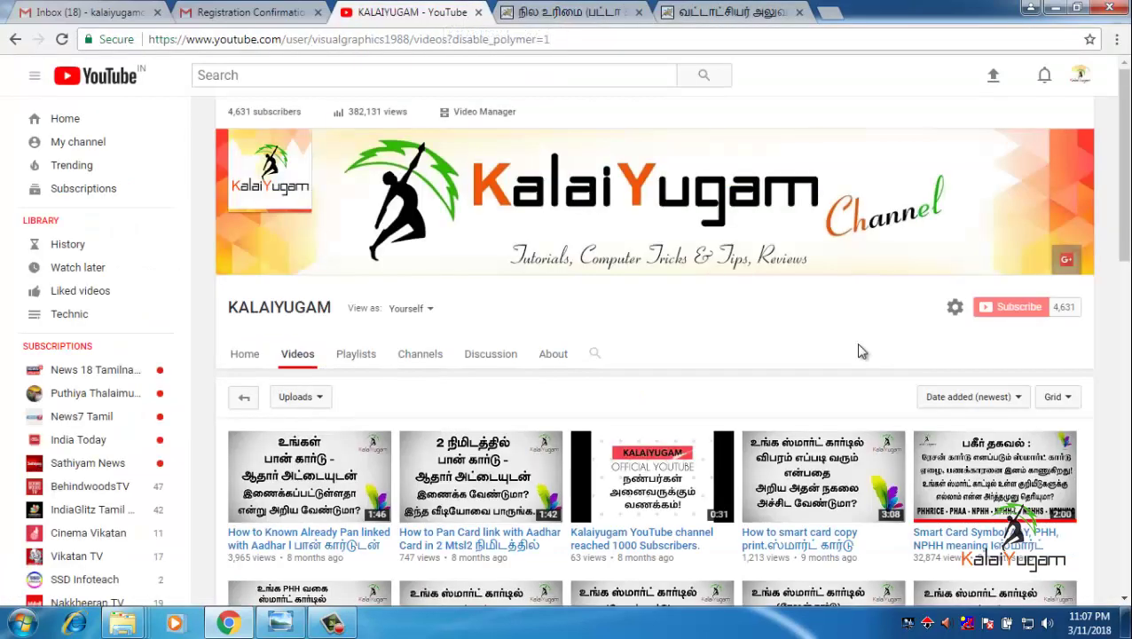